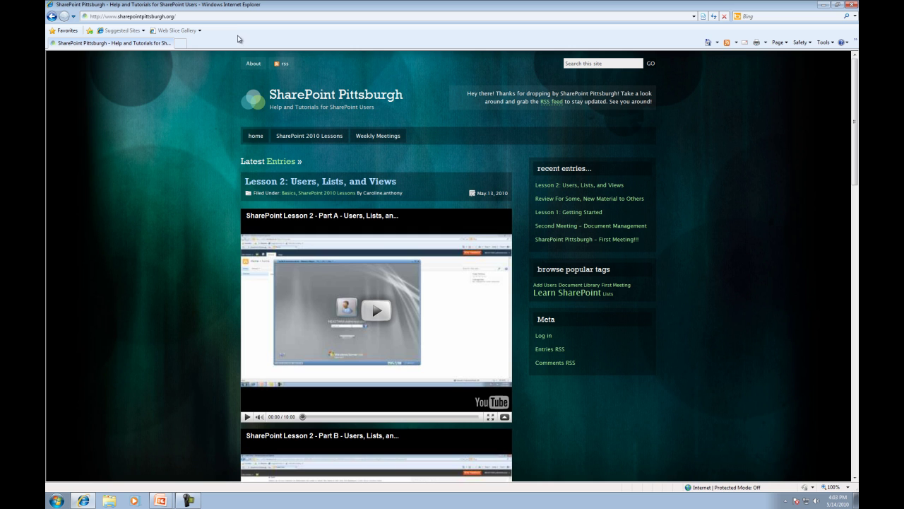
pyautogui.click(230, 17)
pyautogui.write('ht')
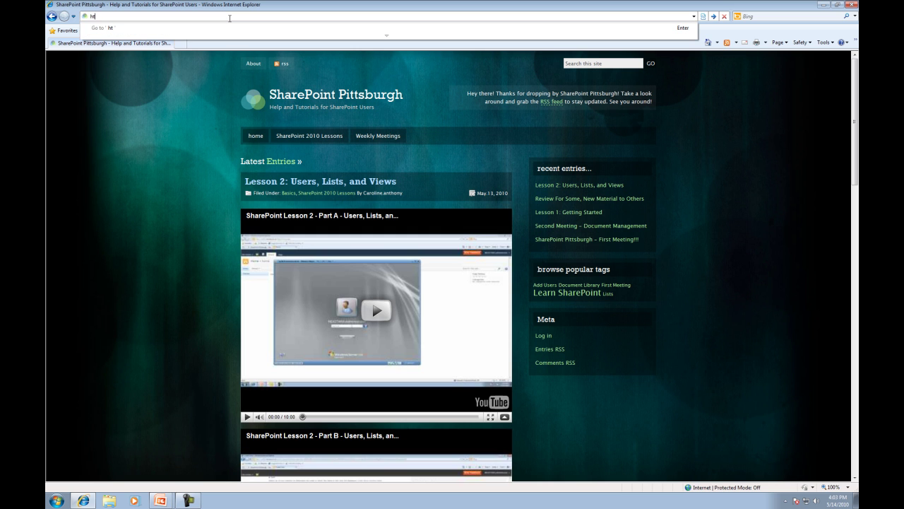
pyautogui.write('tp://sp2010')
pyautogui.press('Return')
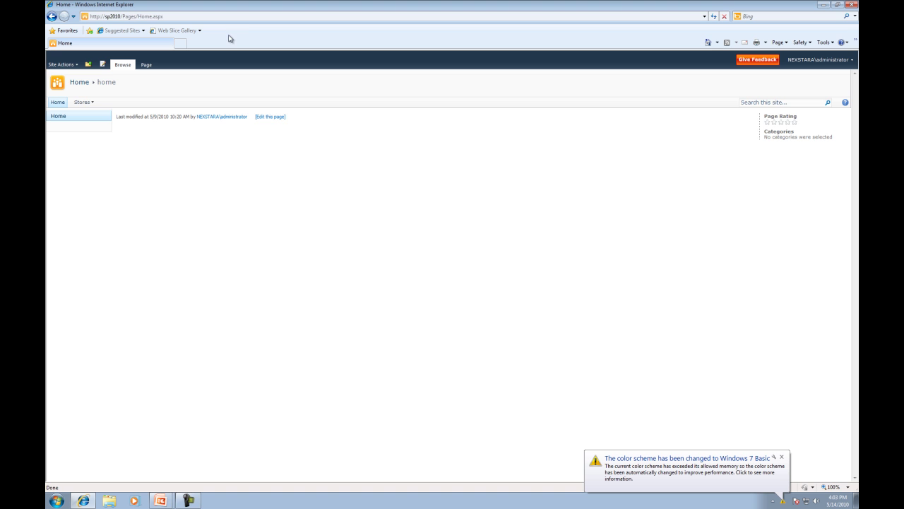
pyautogui.click(81, 105)
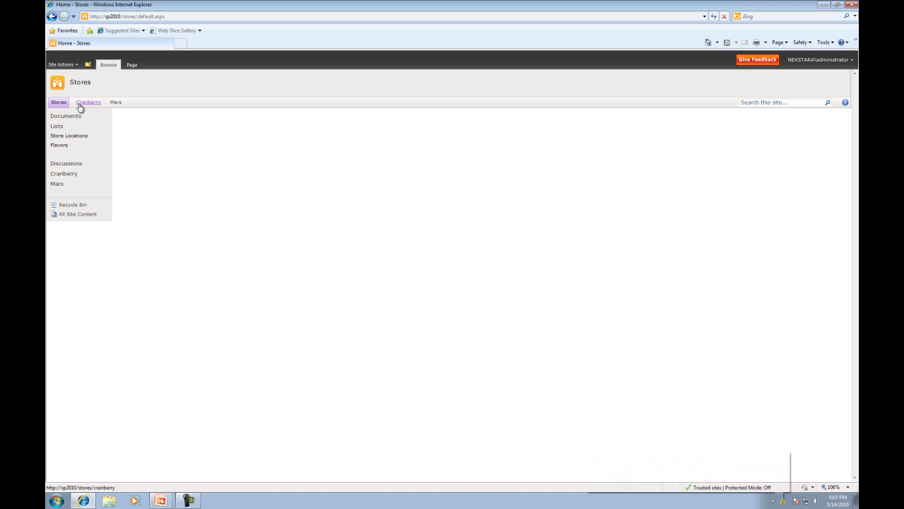
pyautogui.click(67, 65)
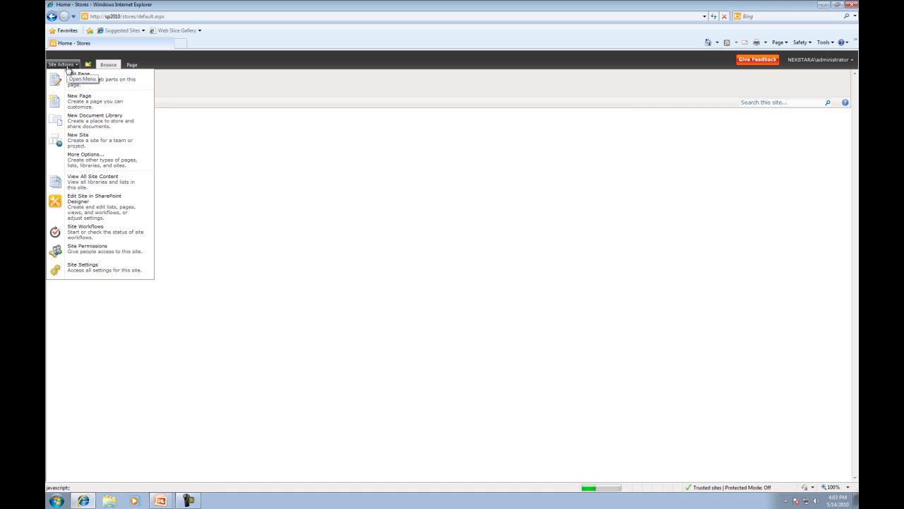
# Create a document library named 'Recipes' with the description 'Ice Cream Recipes'.
pyautogui.click(81, 118)
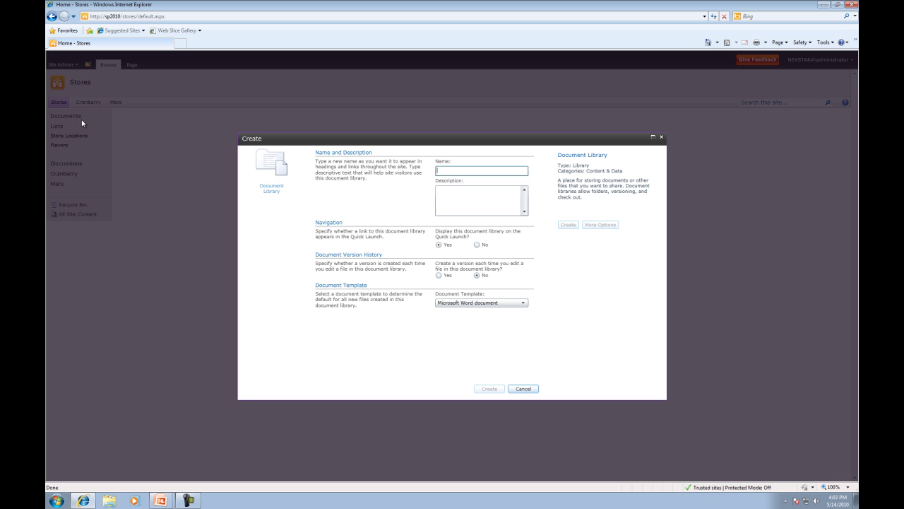
pyautogui.write('Recipes')
pyautogui.press('Tab')
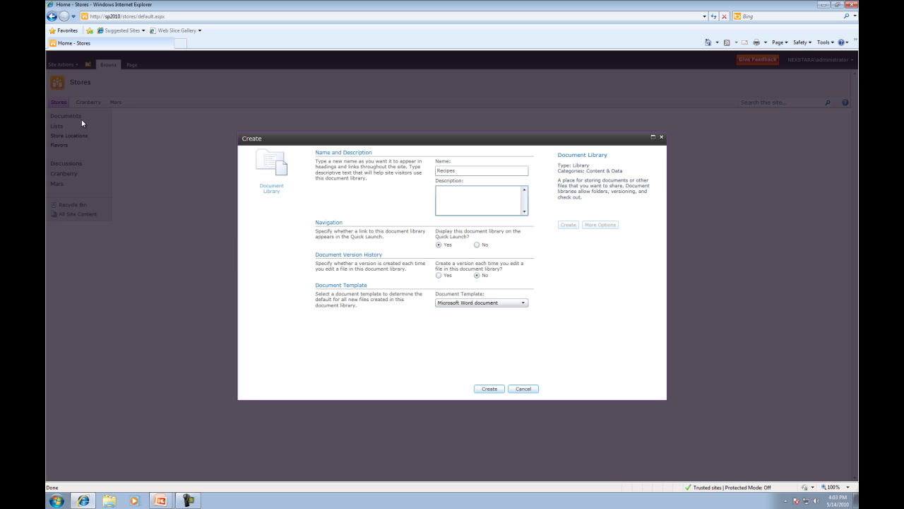
pyautogui.write('Ice Cream Recipes')
pyautogui.click(485, 390)
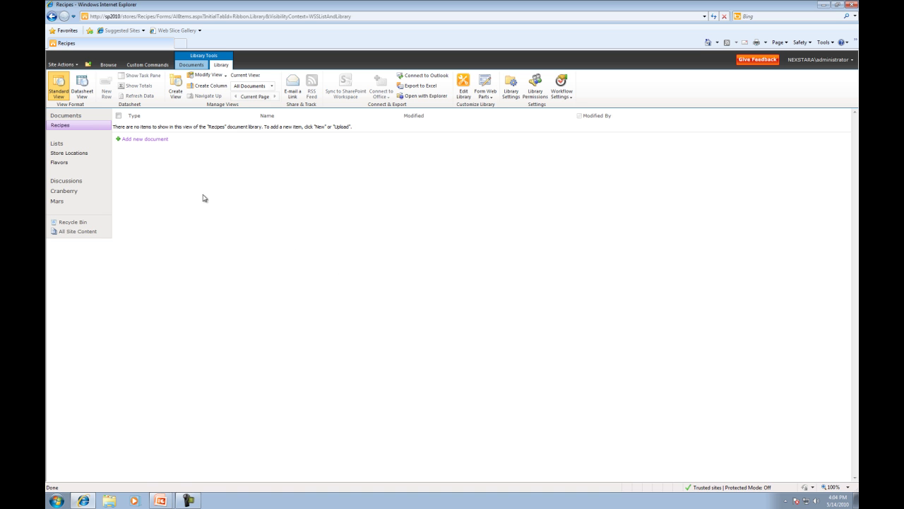
# Upload CHOCAHOLIC RECIPE.docx from the Fake Documents folder into the Recipes library.
pyautogui.click(150, 140)
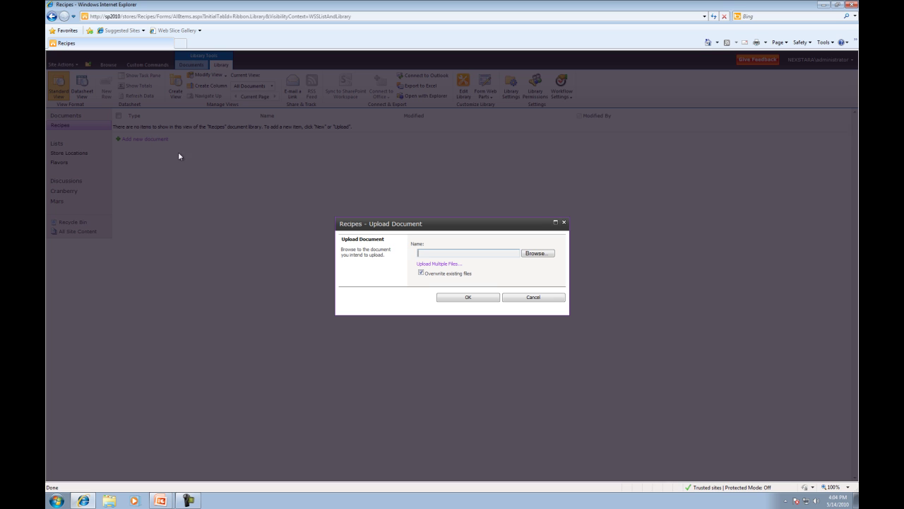
pyautogui.click(535, 255)
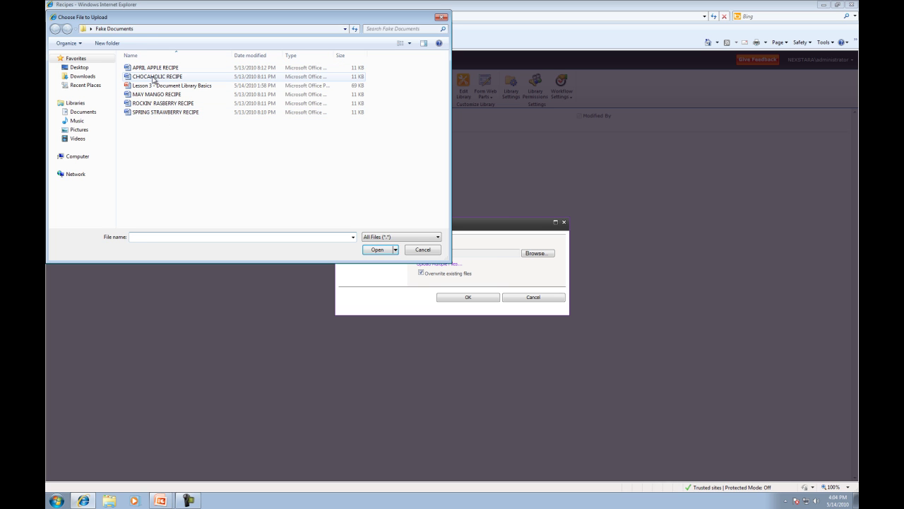
pyautogui.doubleClick(154, 77)
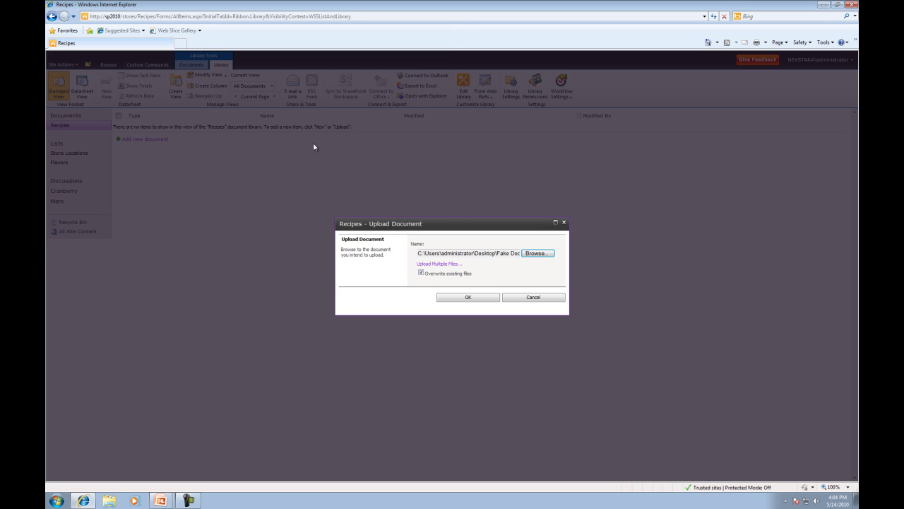
pyautogui.click(463, 298)
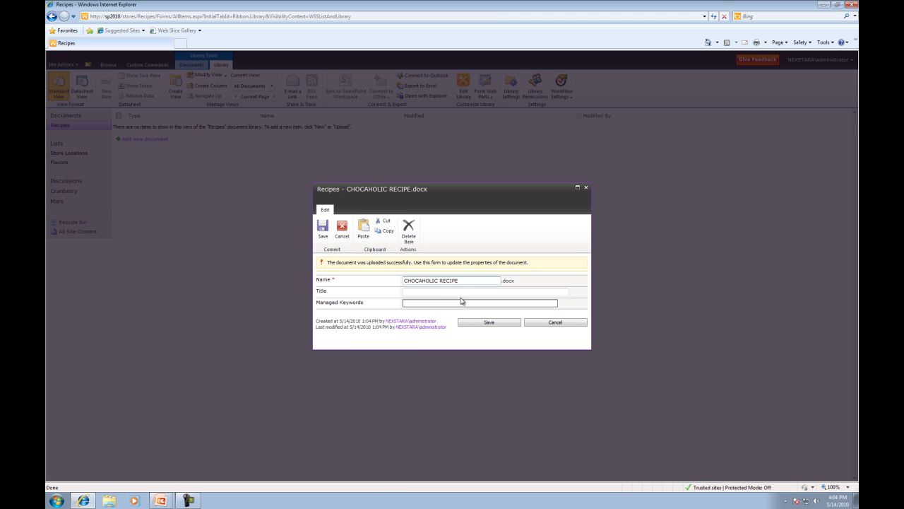
# Set the document's Title to 'Chocaholic Ice Cream Recipes' and save its properties.
pyautogui.click(465, 292)
pyautogui.write('hocaholic Ice Cream Recipes')
pyautogui.click(490, 322)
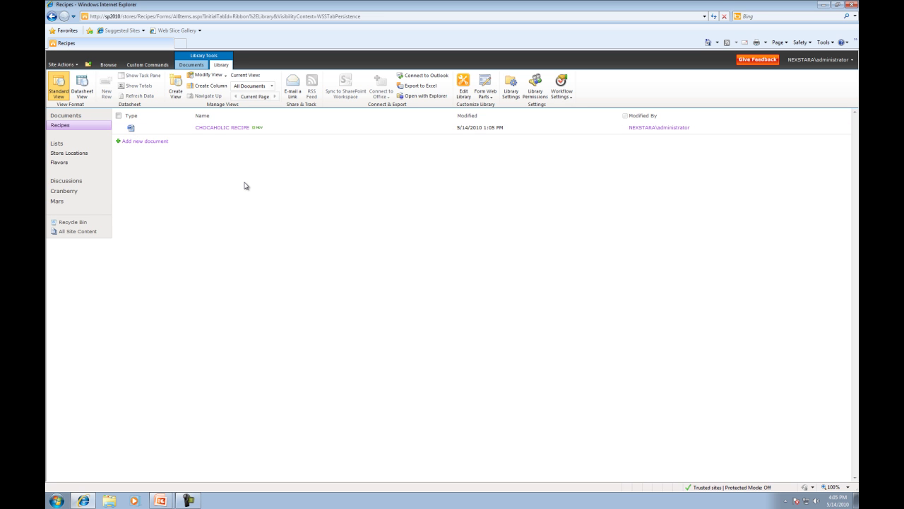
# Start a new upload to the Recipes library via Add new document.
pyautogui.click(156, 142)
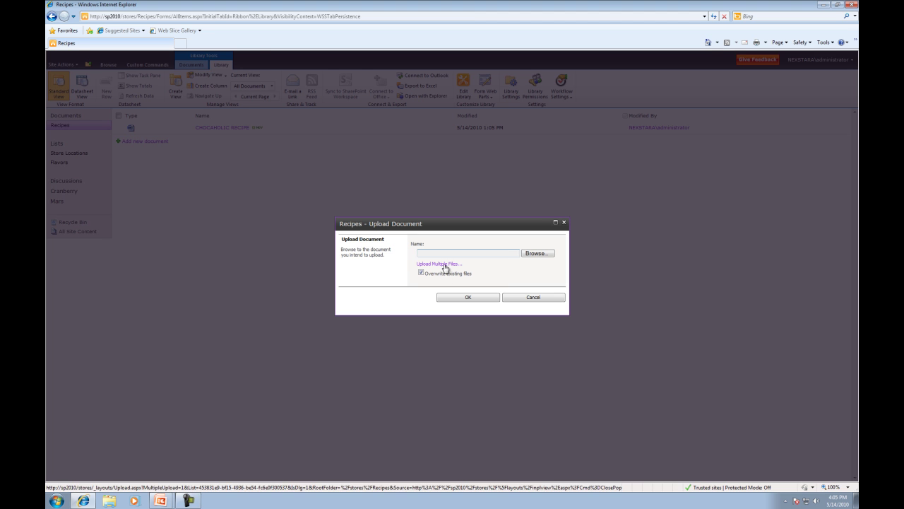
# Upload all six files in Fake Documents at once using Upload Multiple Files.
pyautogui.click(443, 265)
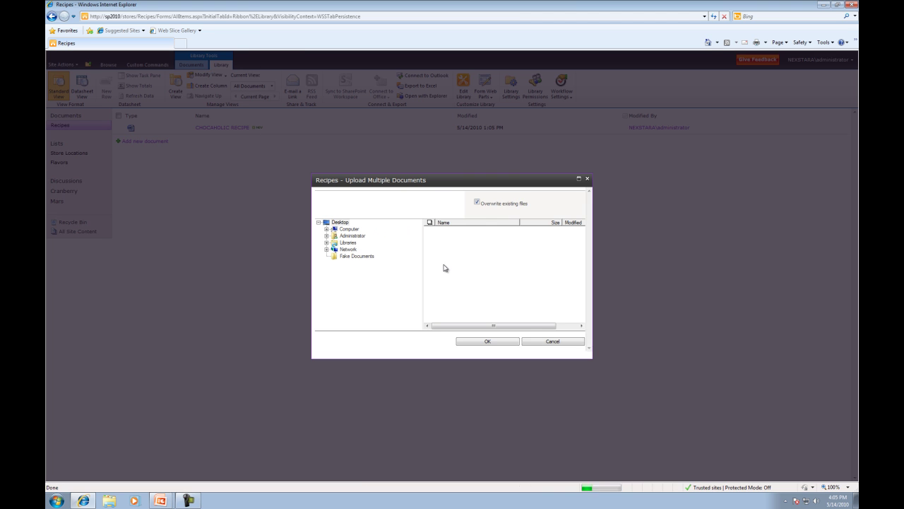
pyautogui.click(357, 256)
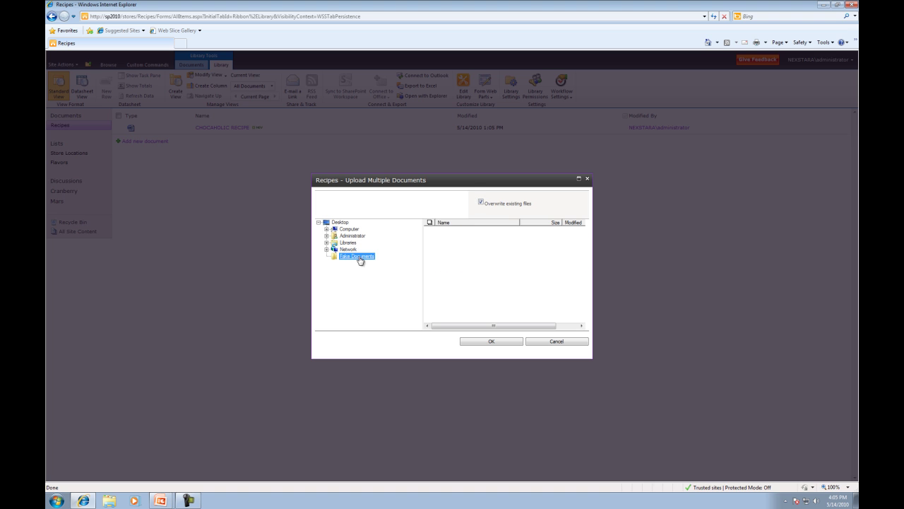
pyautogui.click(429, 223)
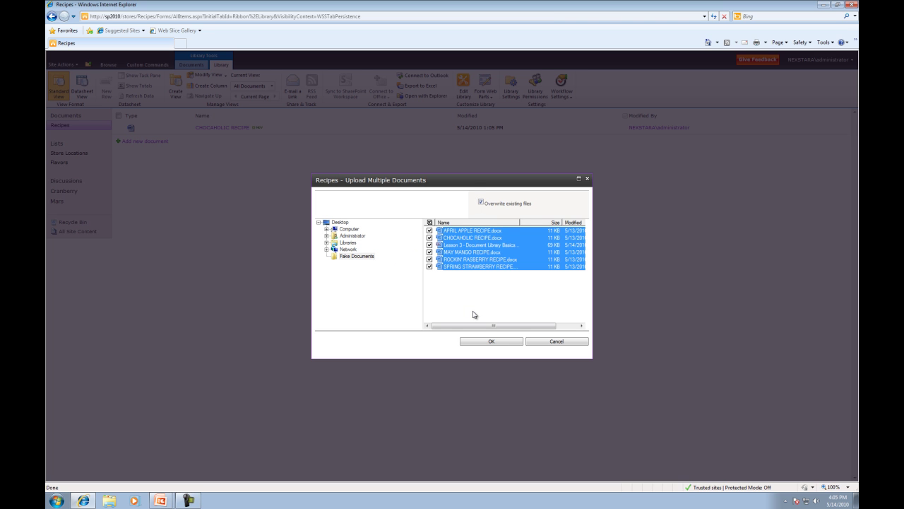
pyautogui.click(491, 342)
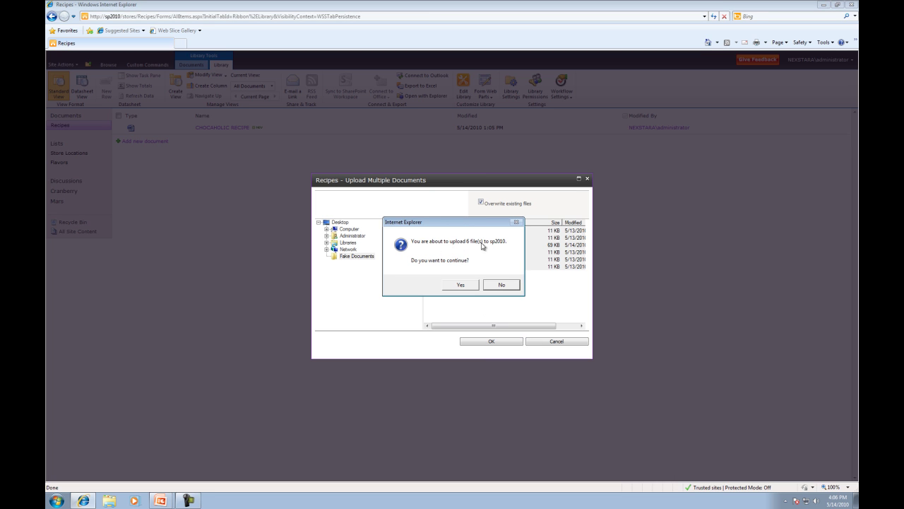
pyautogui.click(470, 287)
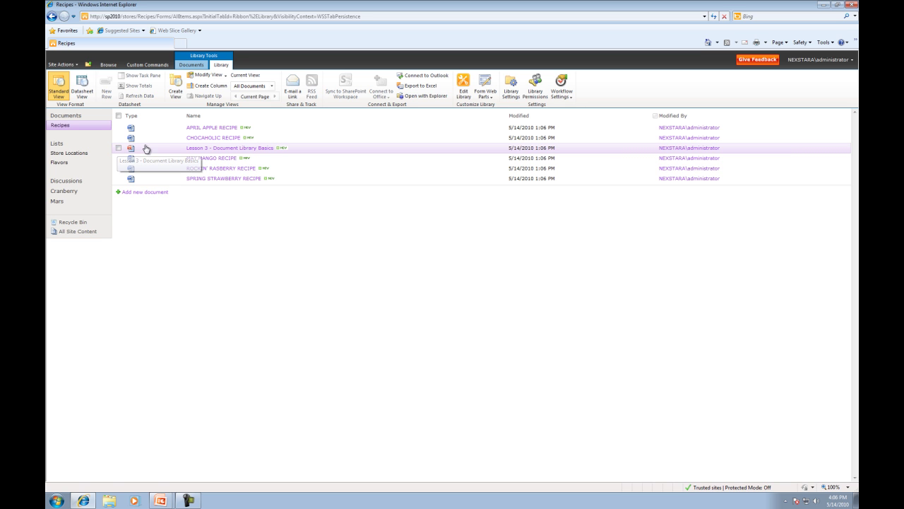
# Delete 'Lesson 3 - Document Library Basics', sending it to the Recycle Bin.
pyautogui.click(503, 149)
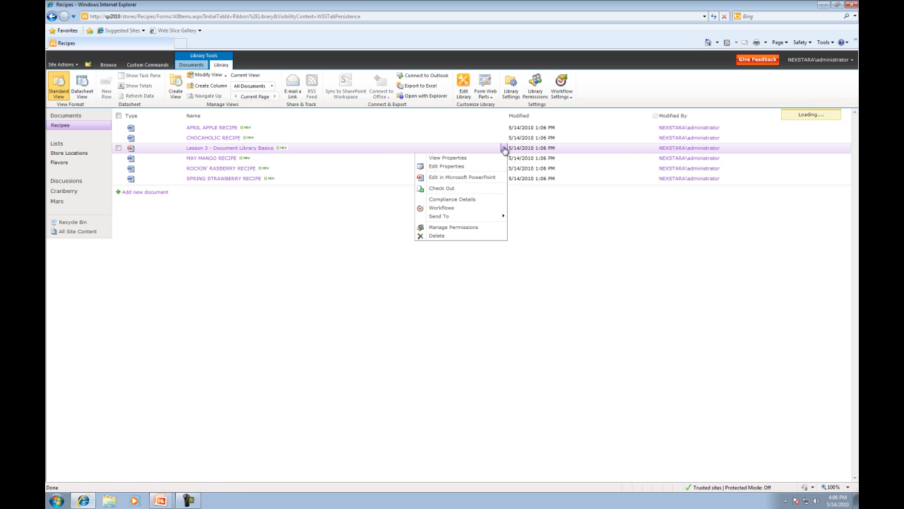
pyautogui.click(454, 236)
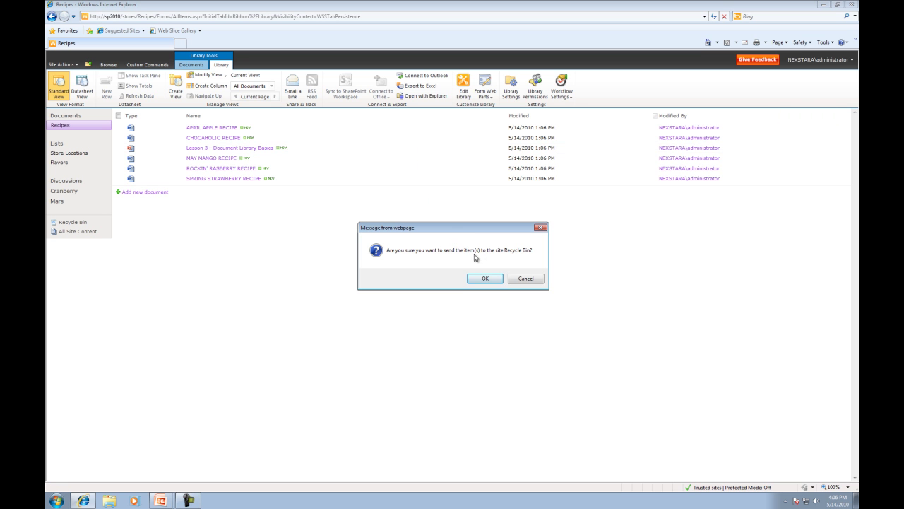
pyautogui.click(492, 282)
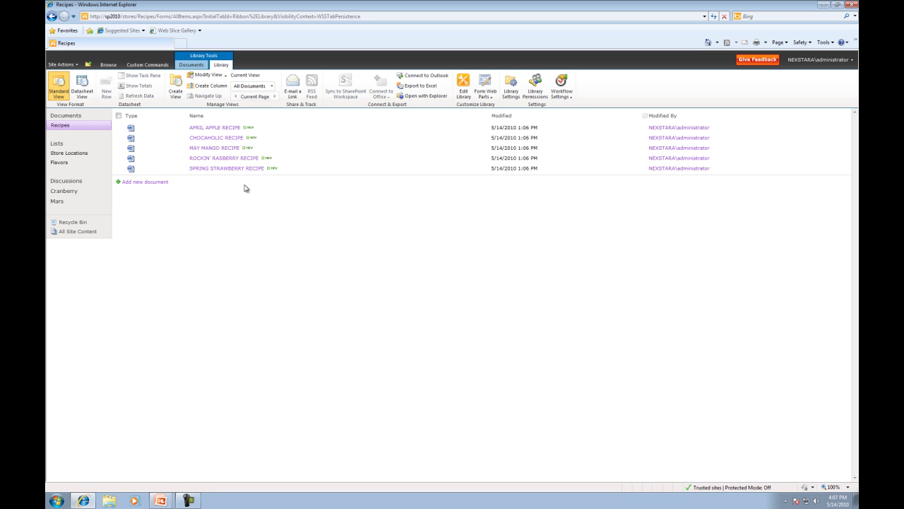
# Open APRIL APPLE RECIPE in Word and dismiss the full screen reading welcome notice.
pyautogui.click(220, 128)
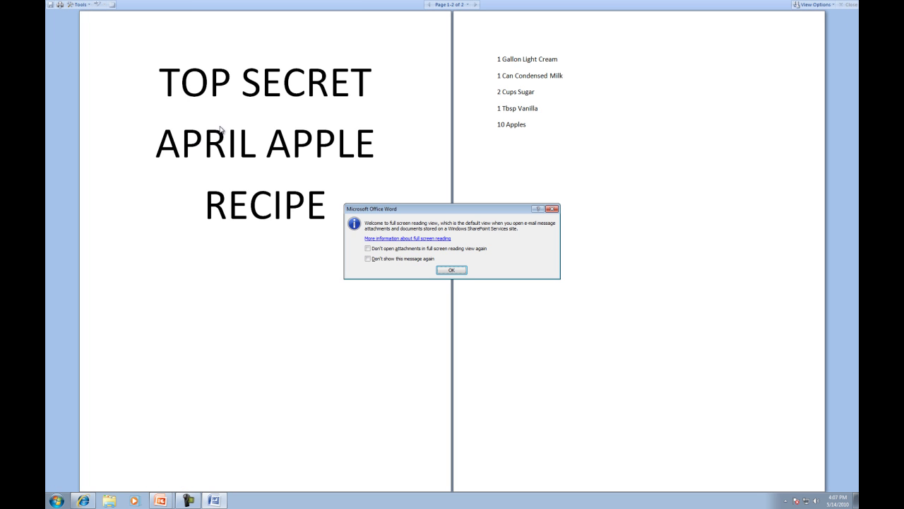
pyautogui.click(458, 274)
pyautogui.click(338, 217)
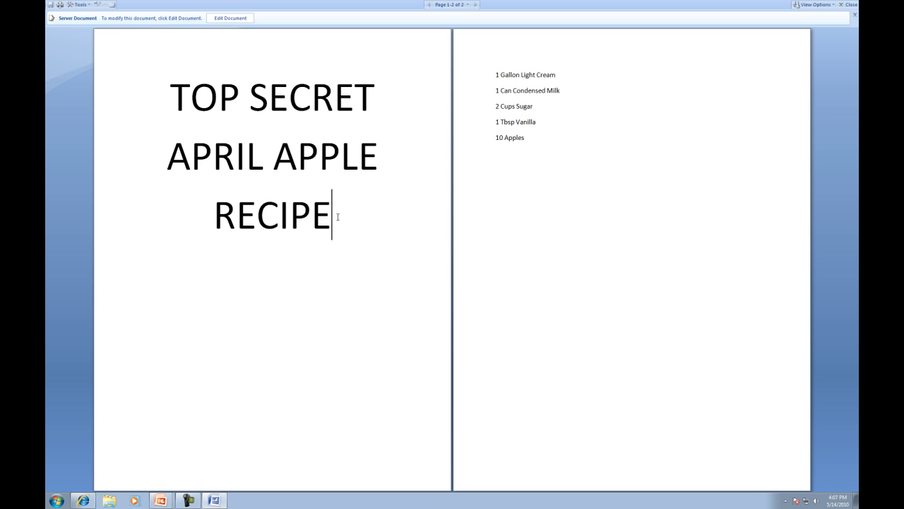
# Enable editing and change the '10 Apples' ingredient to '11 Apples'.
pyautogui.click(225, 20)
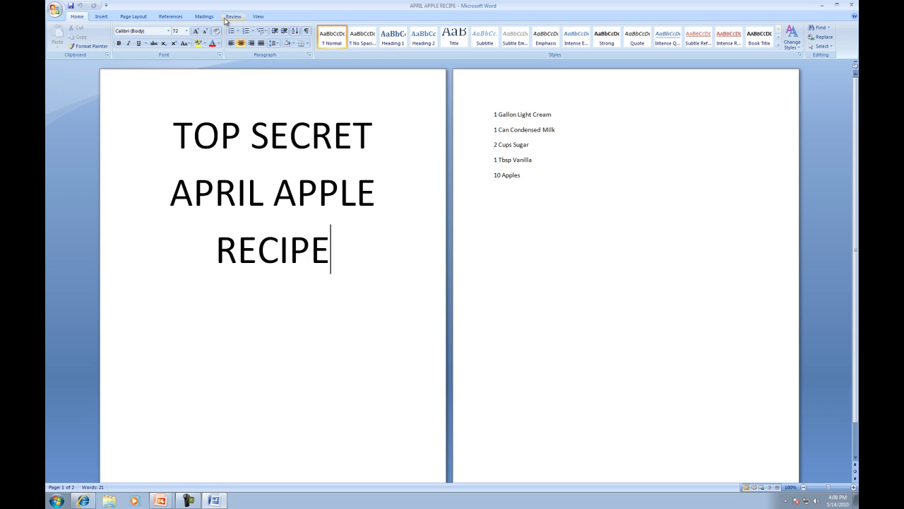
pyautogui.click(499, 175)
pyautogui.press('BackSpace')
pyautogui.write('1')
# Save the recipe and close Word to return to the library.
pyautogui.click(52, 13)
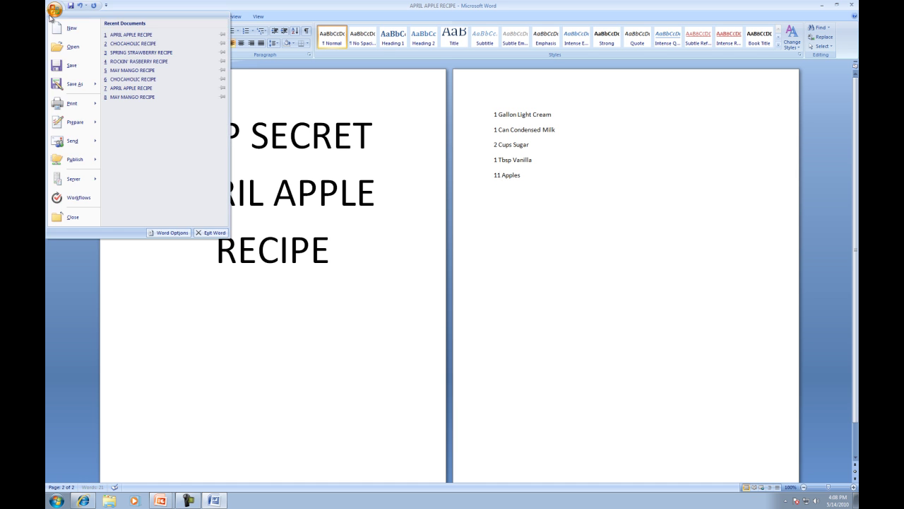
pyautogui.click(70, 66)
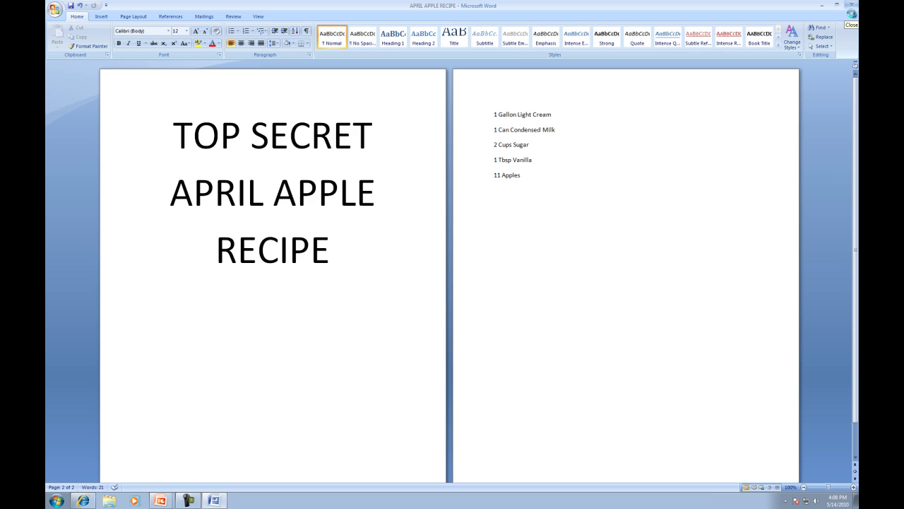
pyautogui.click(852, 7)
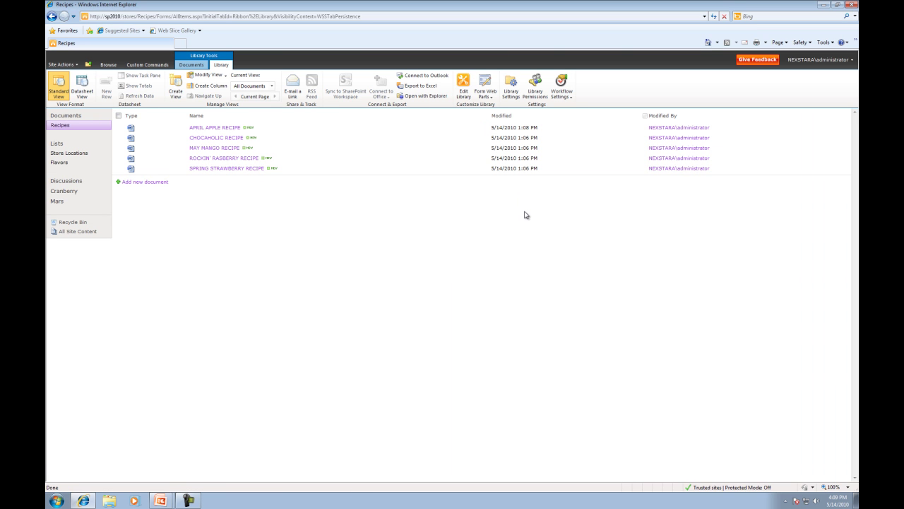
pyautogui.click(485, 128)
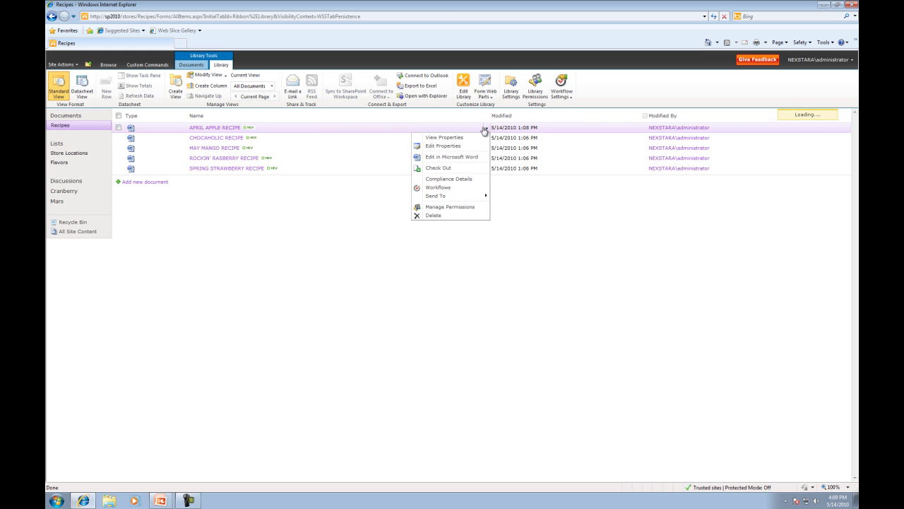
pyautogui.click(462, 139)
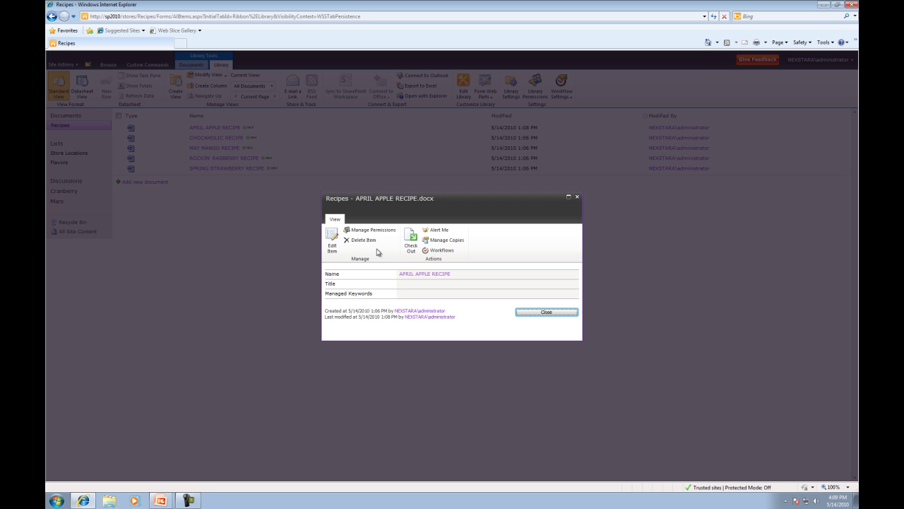
pyautogui.click(532, 313)
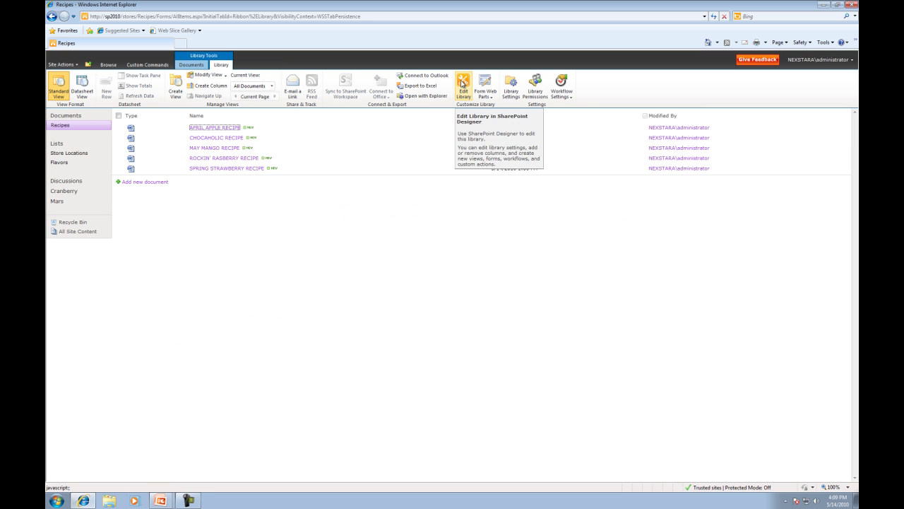
# In the library's Versioning settings, choose Create major versions and keep 5 major versions.
pyautogui.click(511, 86)
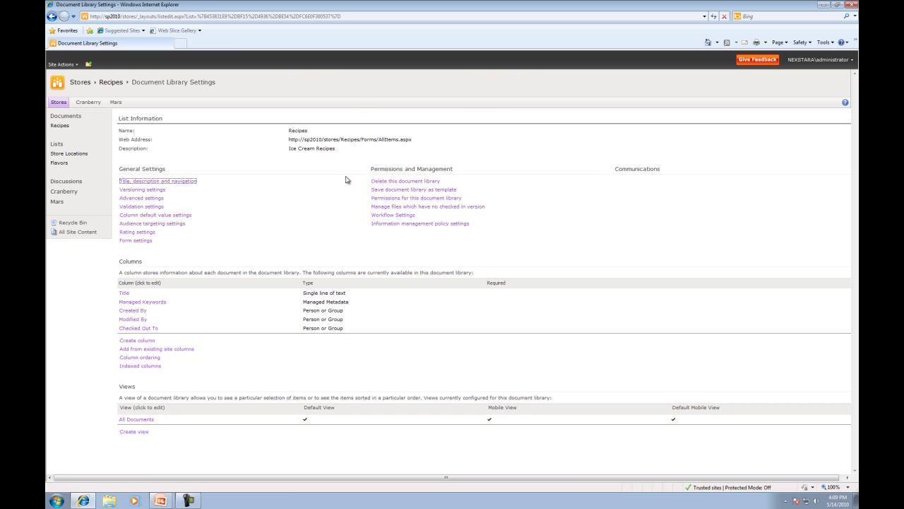
pyautogui.click(142, 189)
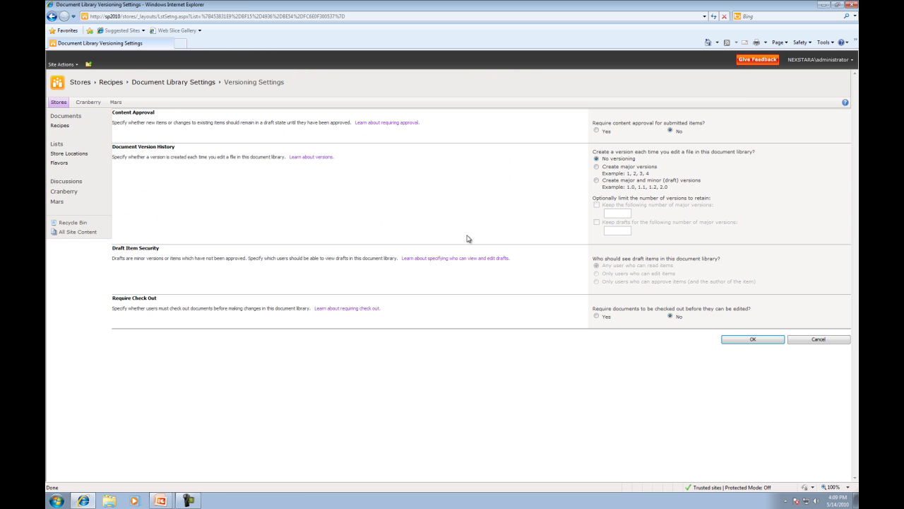
pyautogui.click(597, 167)
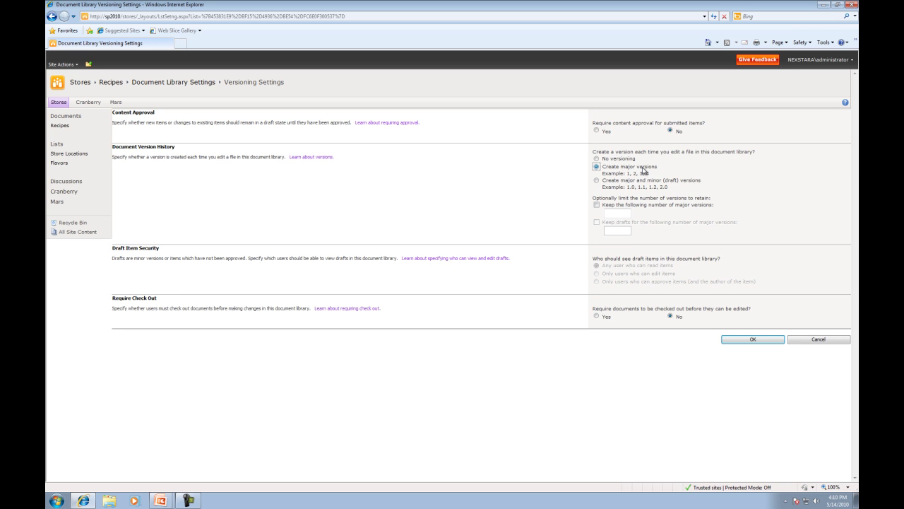
pyautogui.click(597, 205)
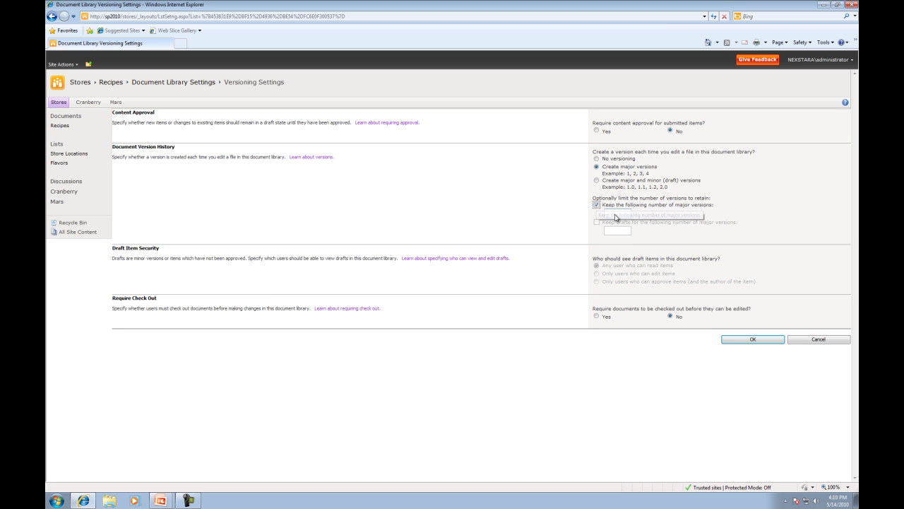
pyautogui.click(615, 214)
pyautogui.write('5')
pyautogui.click(746, 342)
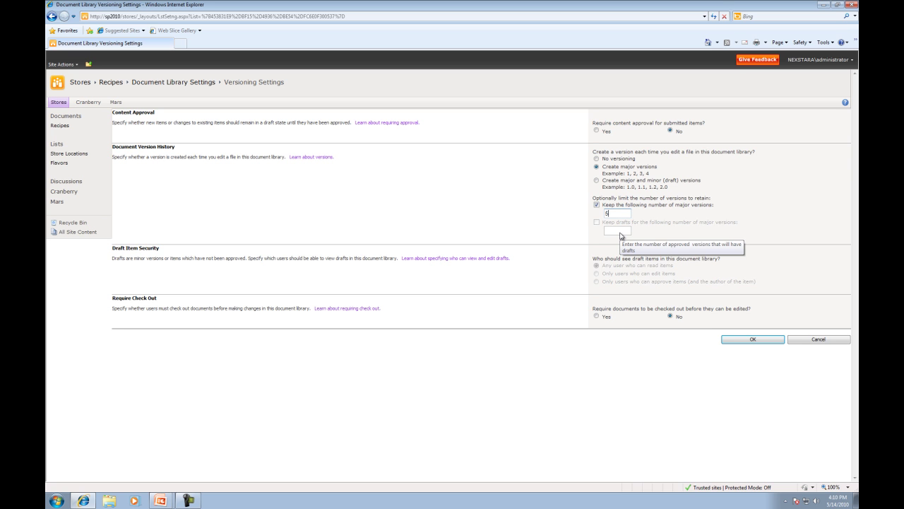
pyautogui.click(743, 341)
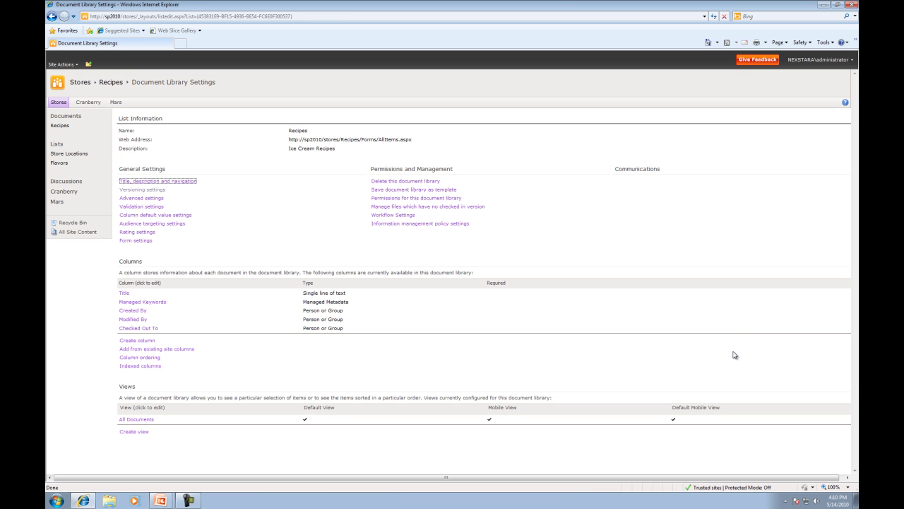
# Confirm April Apple Recipe's version history shows 1.0, then open it for editing in Microsoft Word.
pyautogui.click(60, 126)
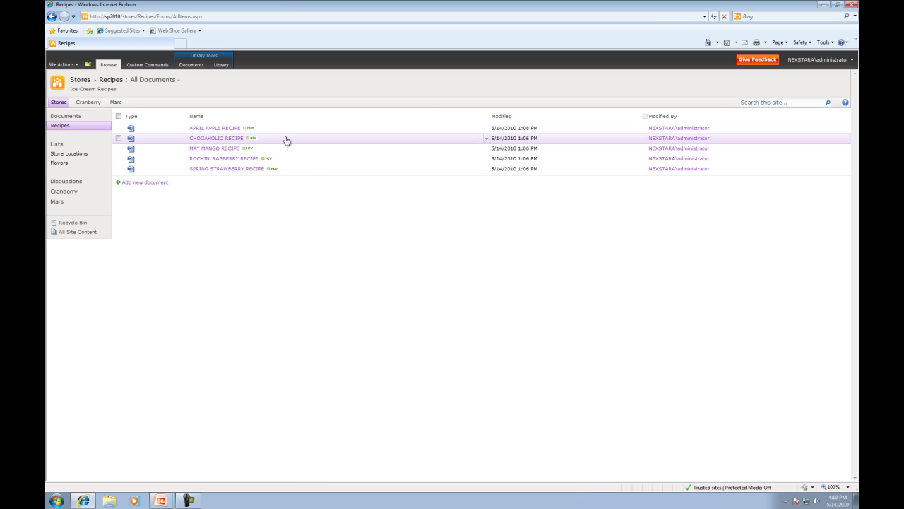
pyautogui.click(486, 127)
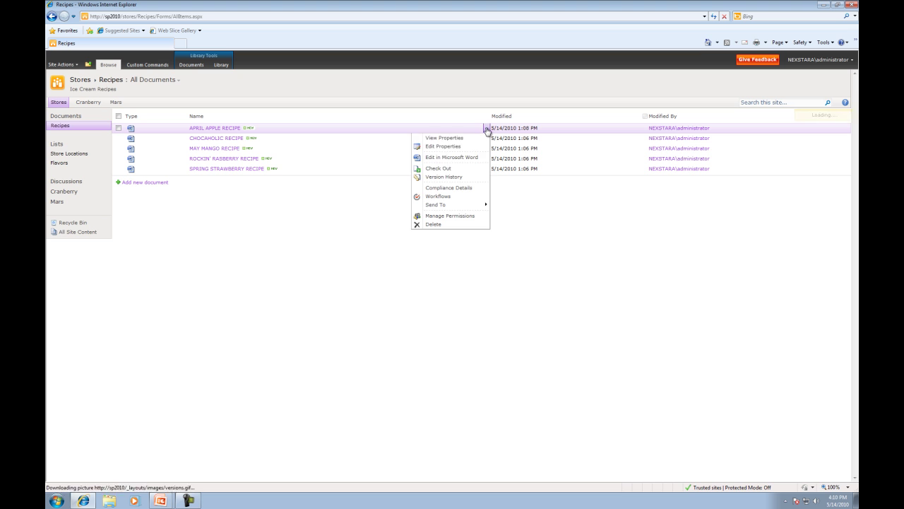
pyautogui.click(445, 138)
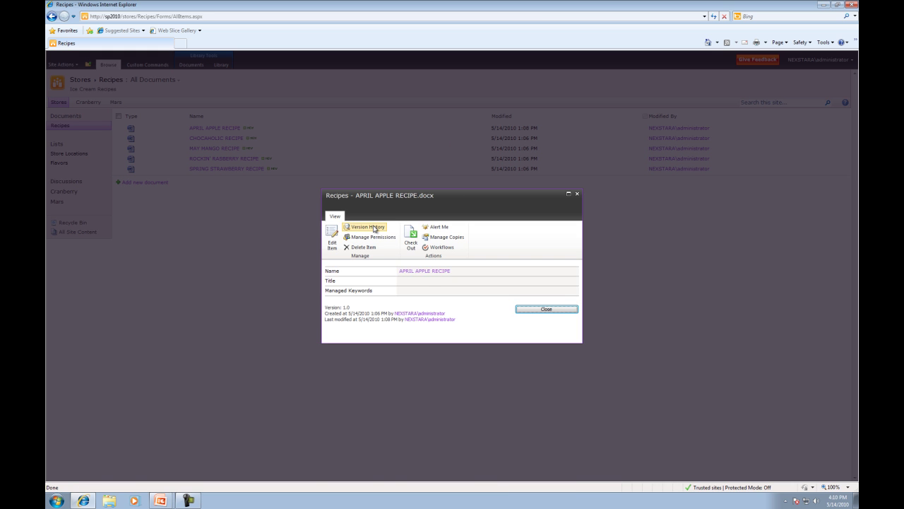
pyautogui.click(374, 227)
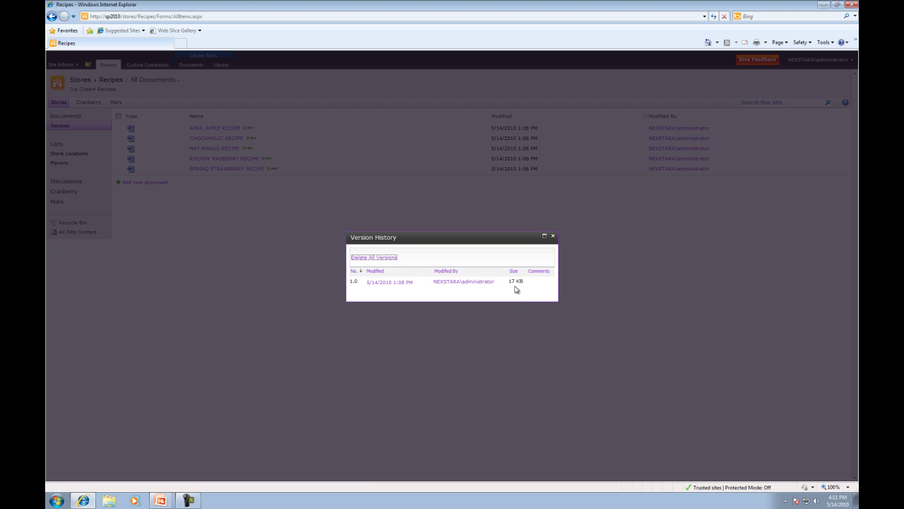
pyautogui.click(553, 236)
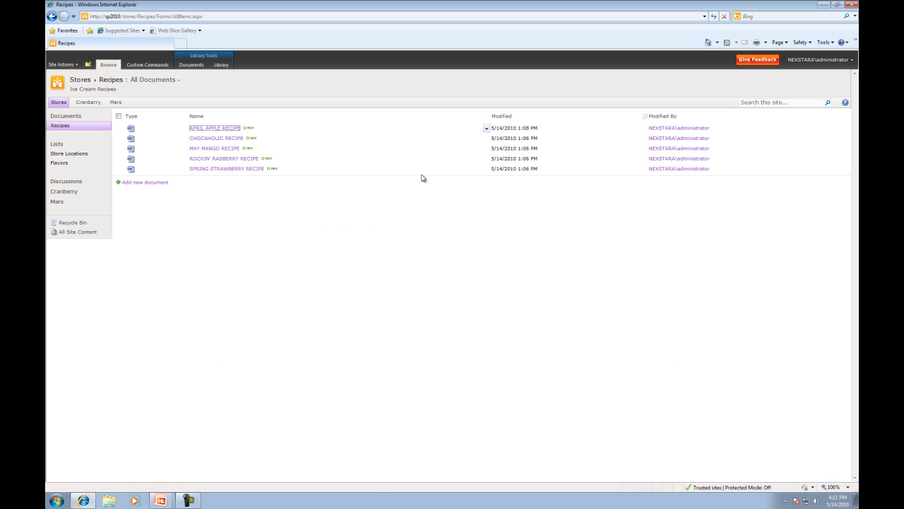
pyautogui.click(484, 128)
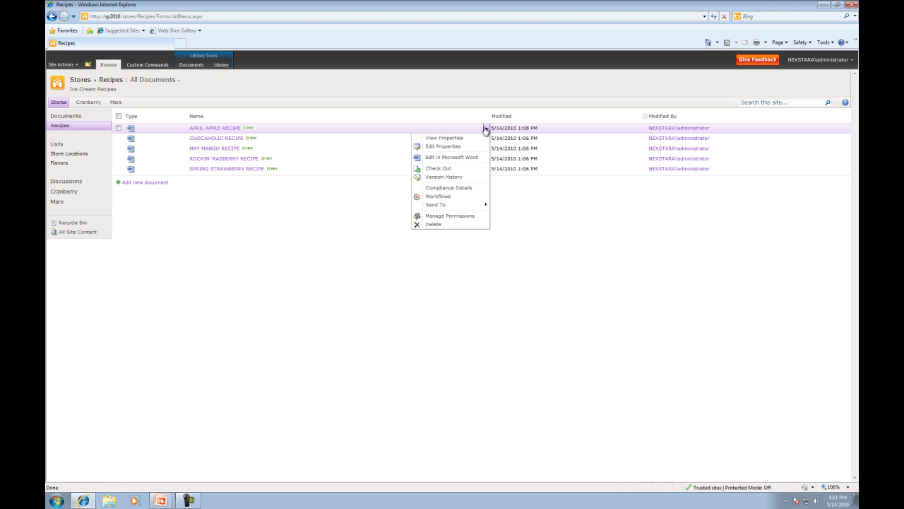
pyautogui.click(459, 158)
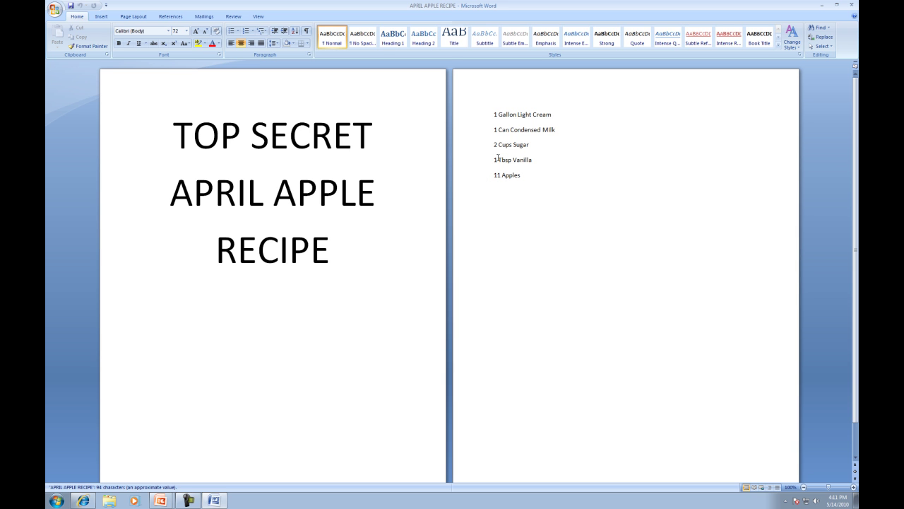
# Change '2 Cups Sugar' to '4 Cups Sugar' in the April Apple Recipe.
pyautogui.moveTo(493, 160); pyautogui.dragTo(498, 160)
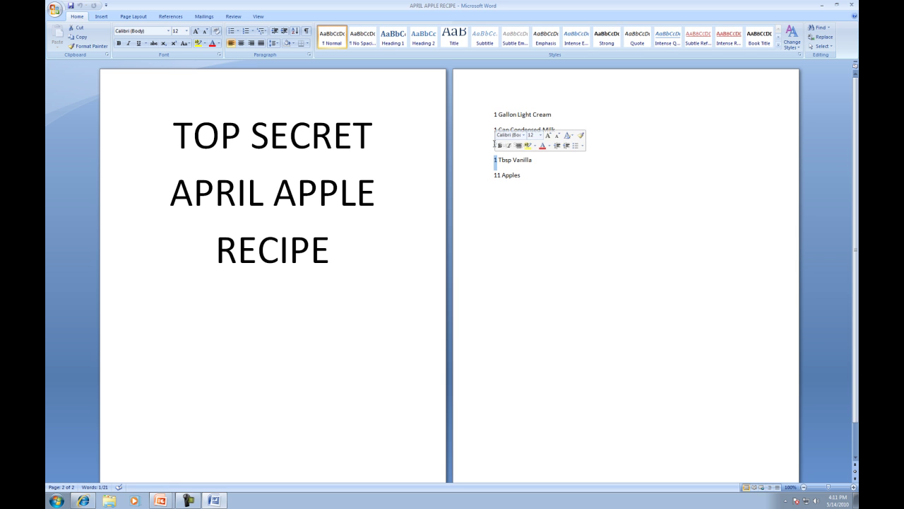
pyautogui.click(494, 144)
pyautogui.hotkey('shift', 'Right')
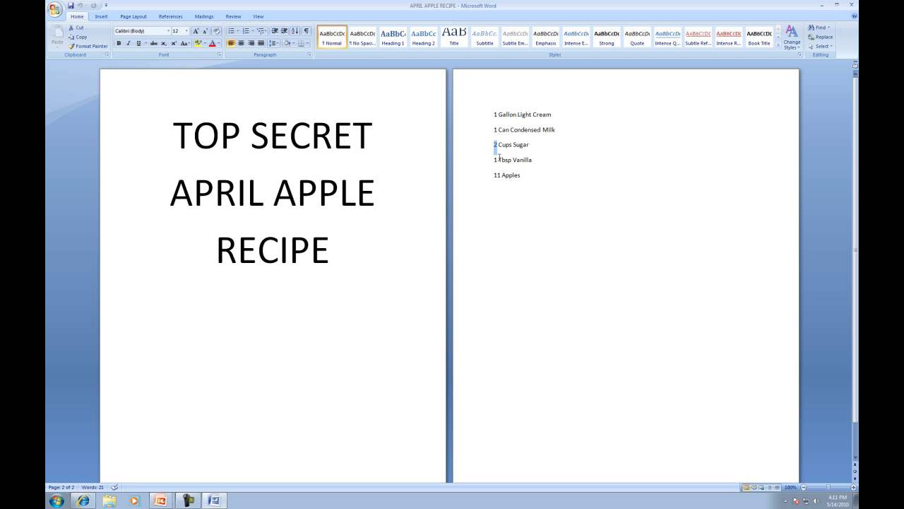
pyautogui.write('4')
# Save the edited recipe back to the Recipes library and close Word.
pyautogui.click(57, 9)
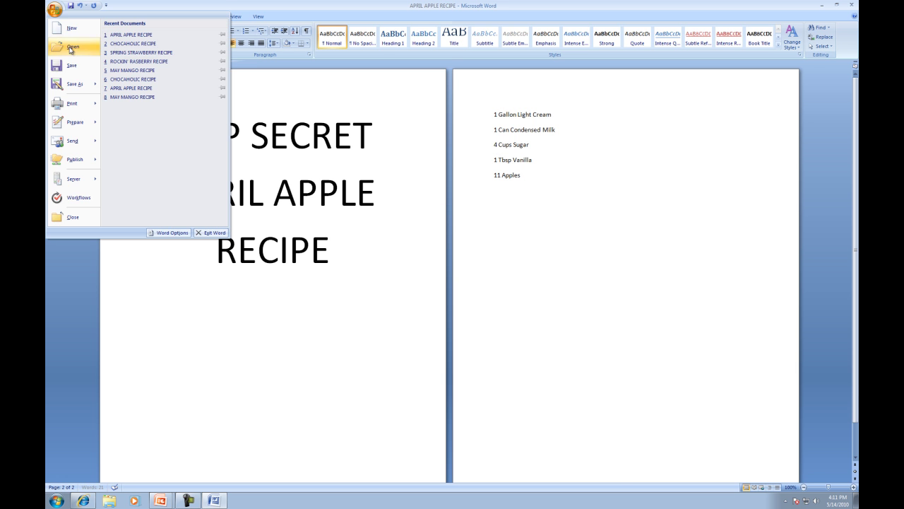
pyautogui.click(65, 64)
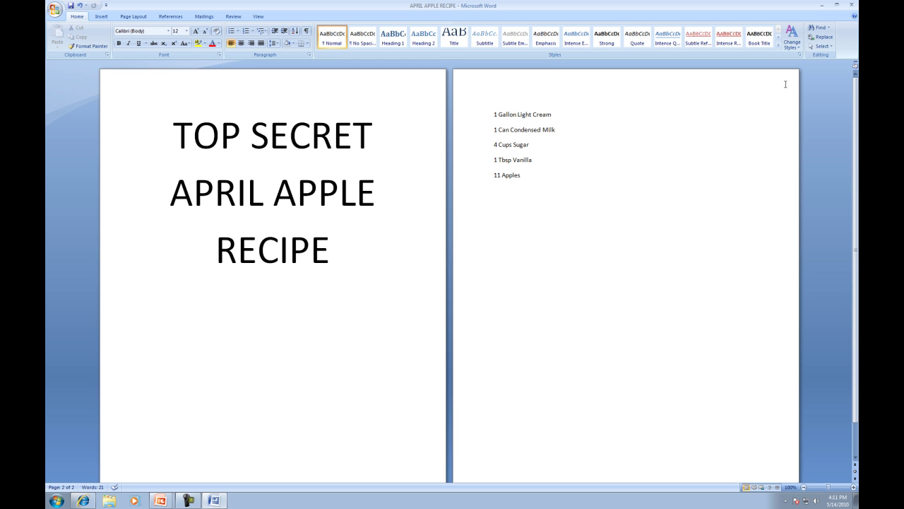
pyautogui.click(852, 6)
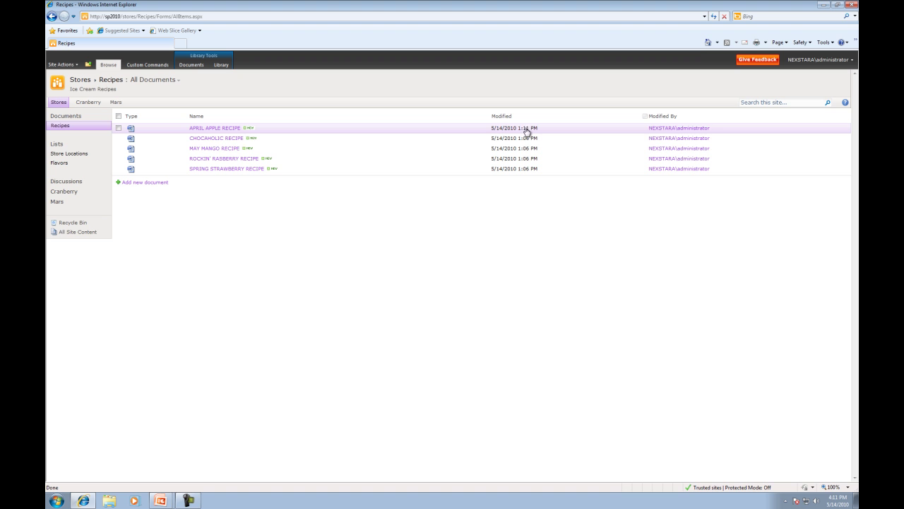
pyautogui.click(486, 128)
pyautogui.click(468, 177)
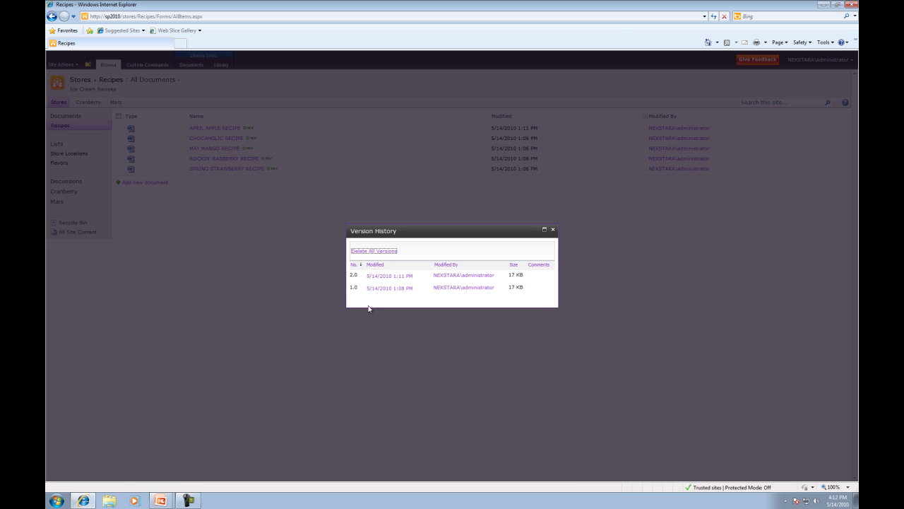
pyautogui.click(552, 231)
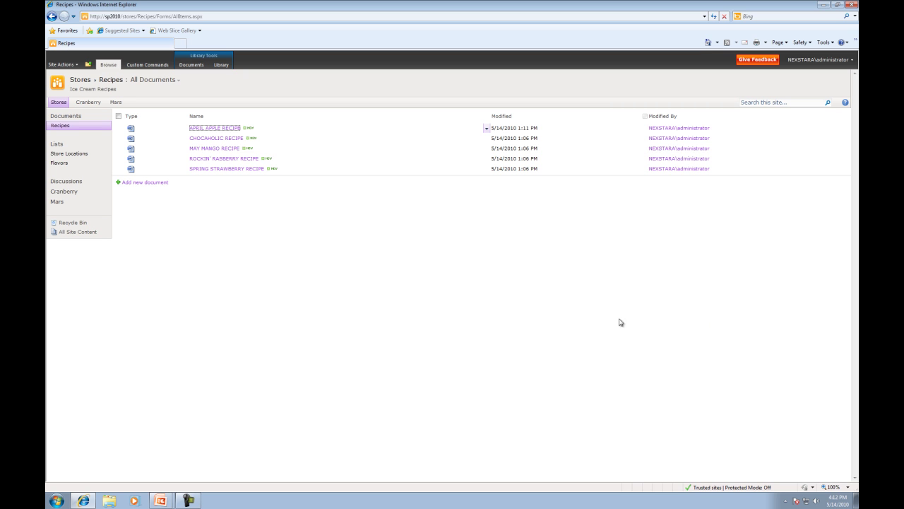
# Turn on Display for the Version column in the All Documents view and save the view.
pyautogui.click(221, 67)
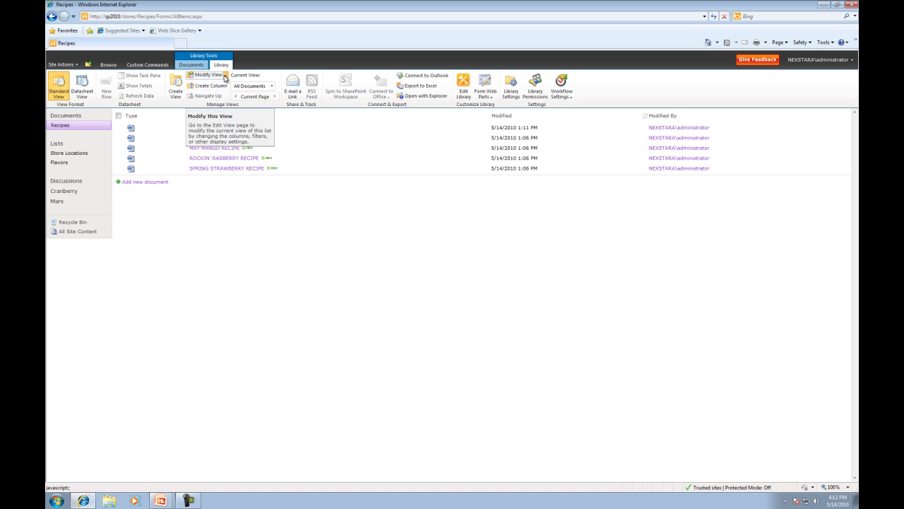
pyautogui.click(225, 75)
pyautogui.click(219, 86)
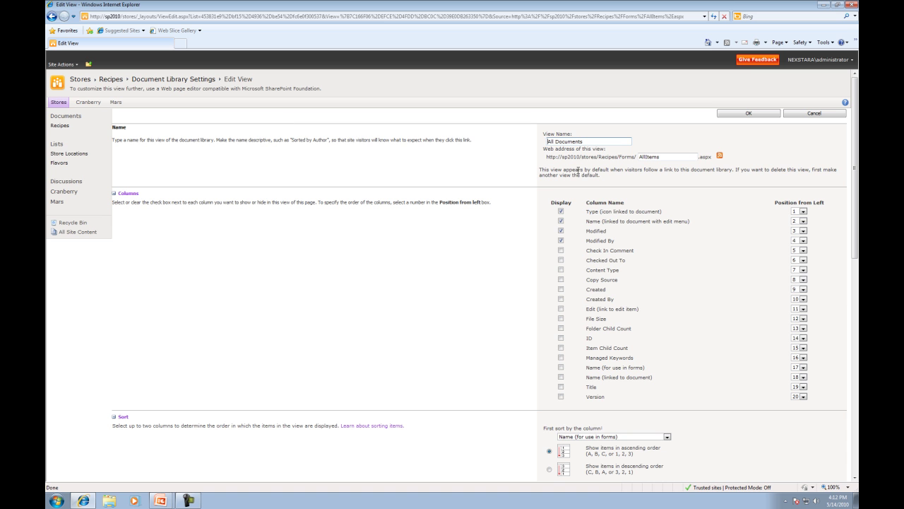
pyautogui.click(561, 396)
pyautogui.scroll(-2, 505, 311)
pyautogui.scroll(-4, 505, 311)
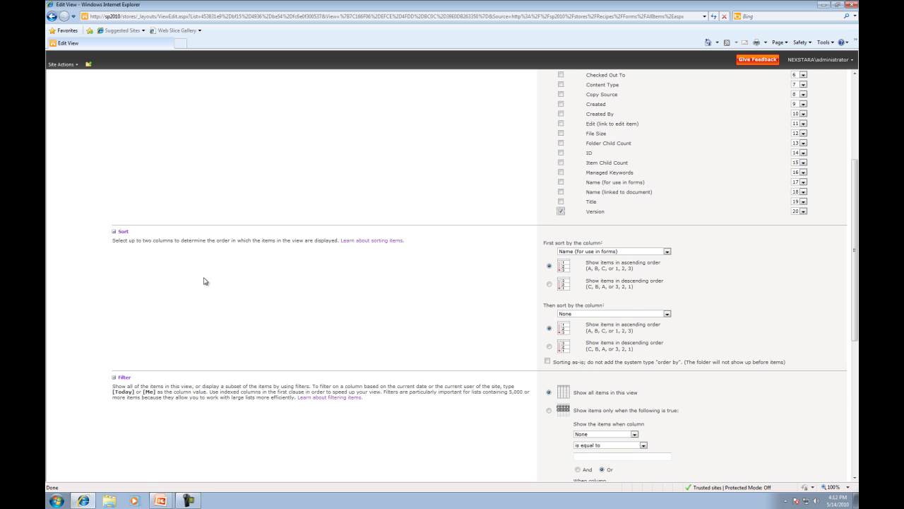
pyautogui.scroll(-4, 206, 281)
pyautogui.scroll(-6, 249, 285)
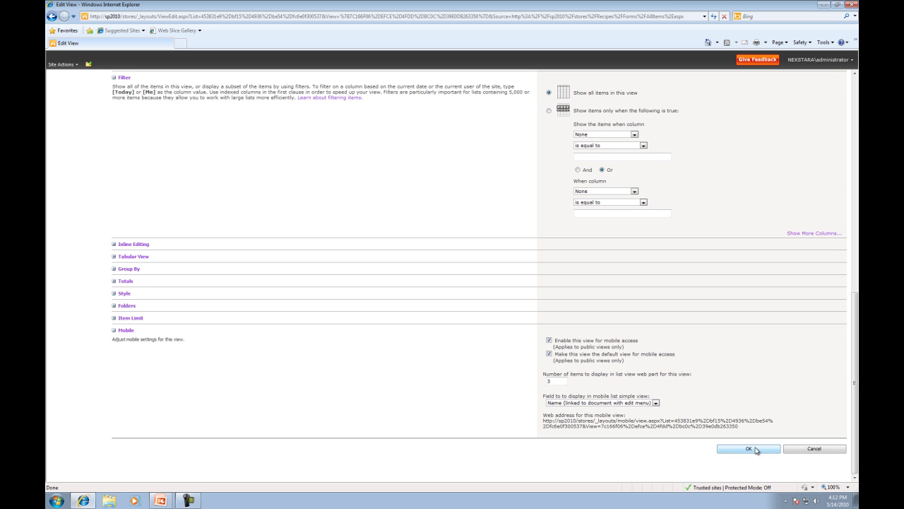
pyautogui.click(757, 452)
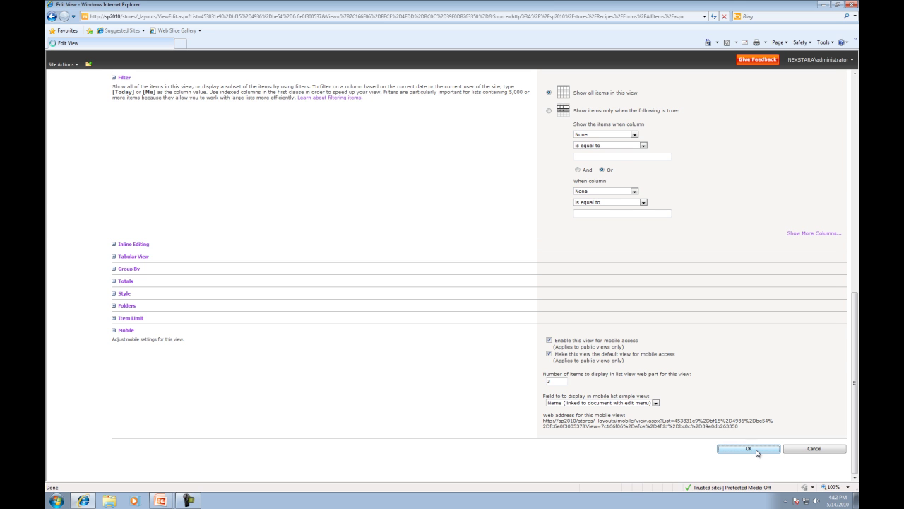